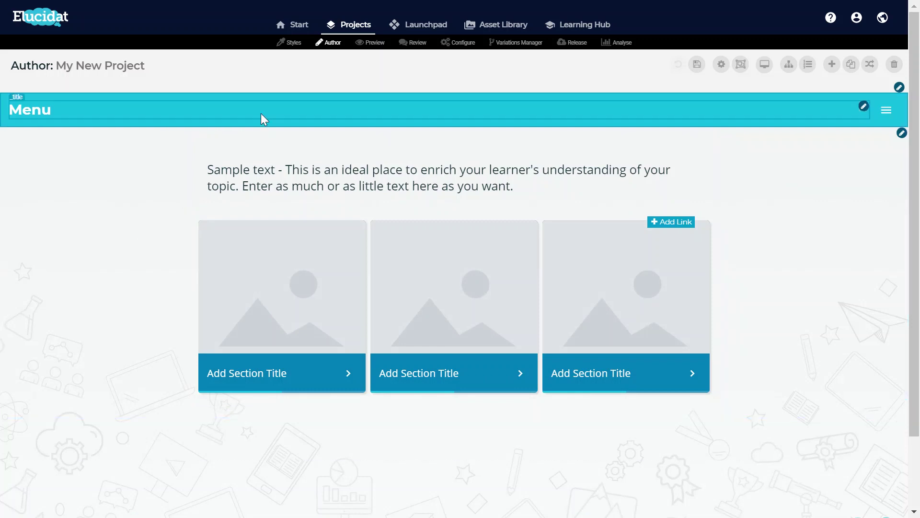
Step: Go to My New Project's Styles page, which lists the applied Elucidat brand style
{"action": "left_click", "coordinate": [294, 47]}
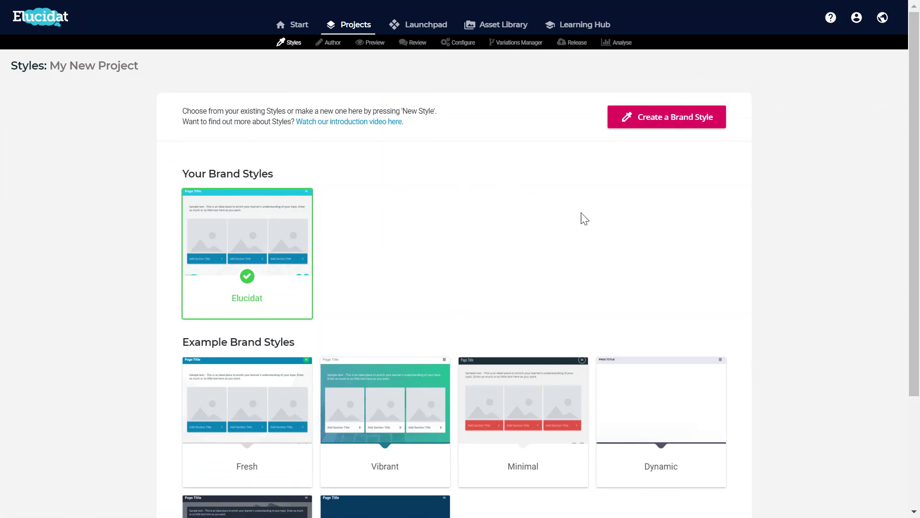
Step: Inspect the Elucidat style's settings without changes, then start creating a new brand style
{"action": "mouse_move", "coordinate": [473, 475]}
{"action": "mouse_move", "coordinate": [287, 271]}
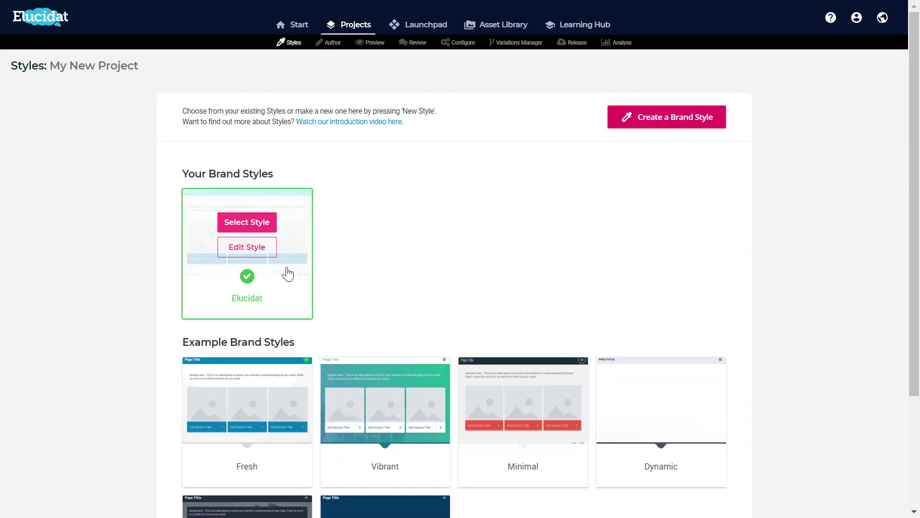
{"action": "left_click", "coordinate": [265, 254]}
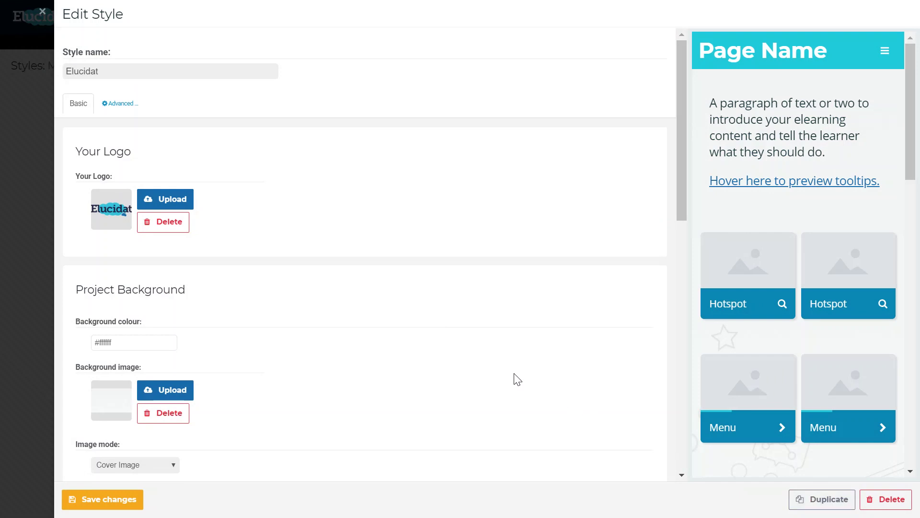
{"action": "left_click", "coordinate": [42, 12]}
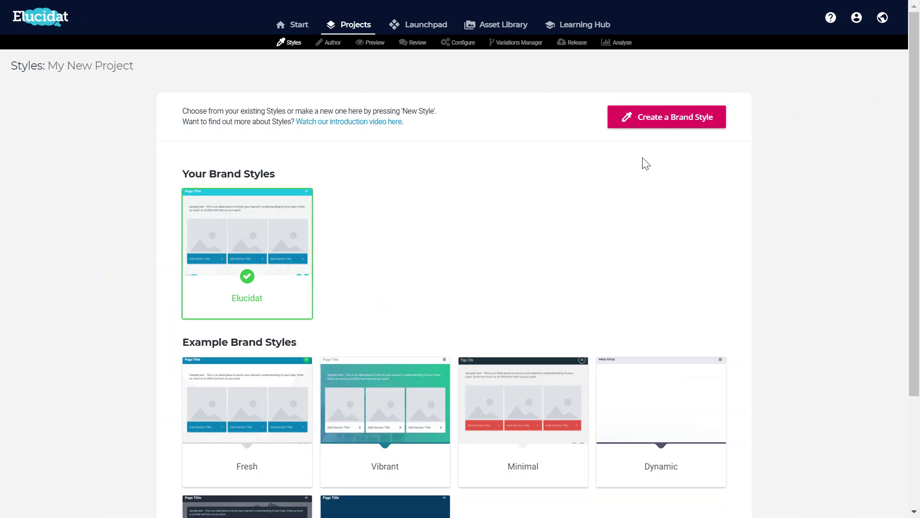
{"action": "left_click", "coordinate": [666, 126]}
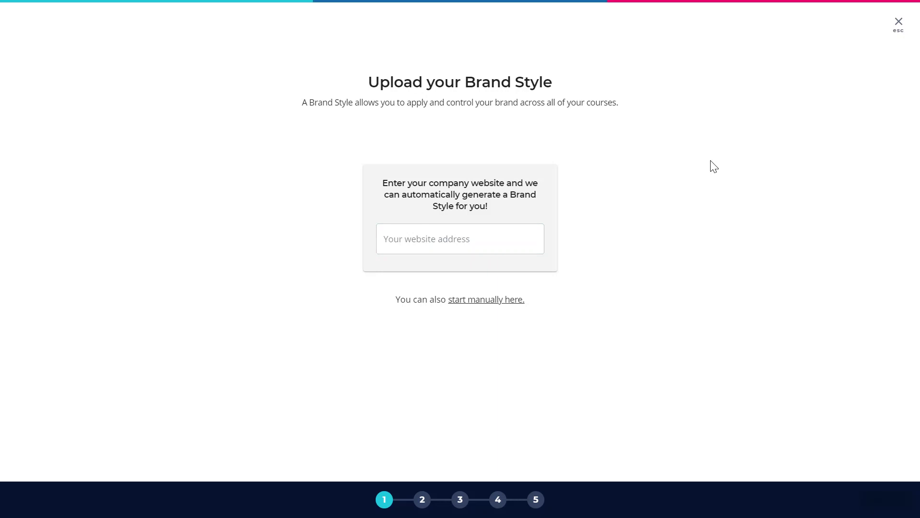
Step: Build the style manually and upload logo-elucidat as the brand logo
{"action": "left_click", "coordinate": [446, 236]}
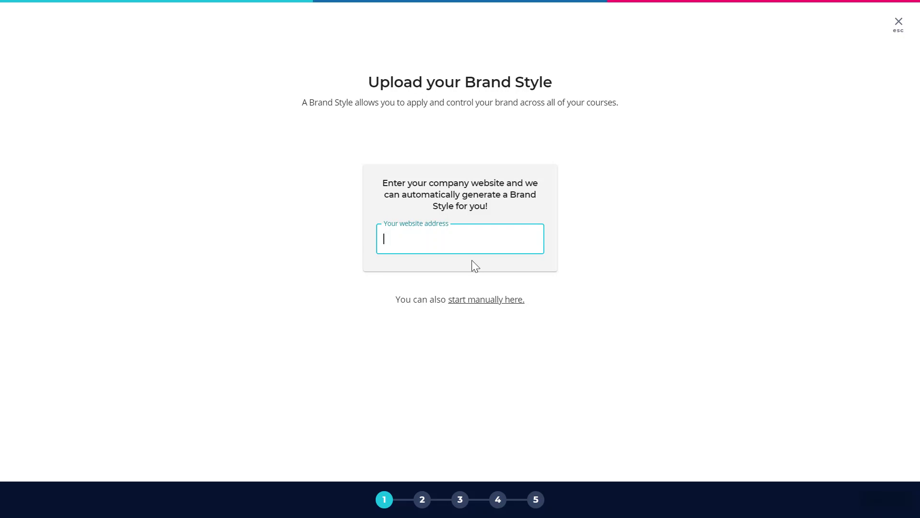
{"action": "left_click", "coordinate": [481, 301]}
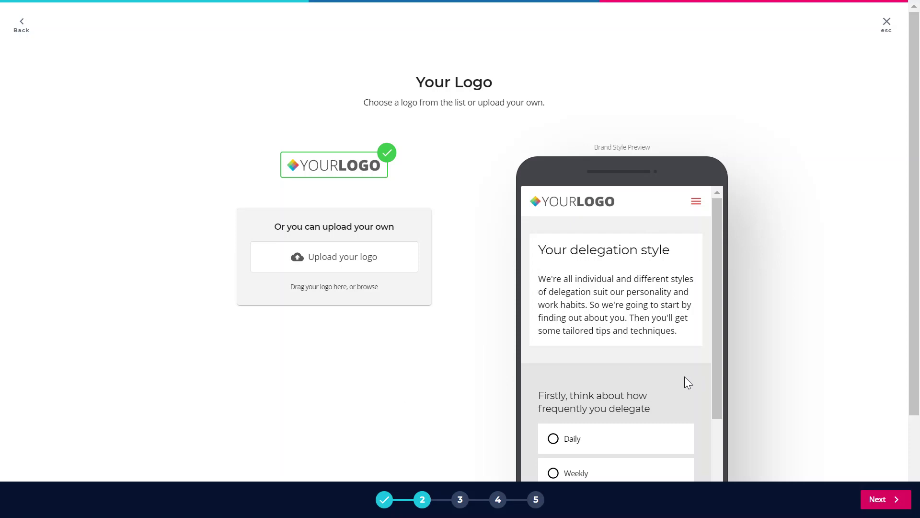
{"action": "left_click", "coordinate": [372, 288]}
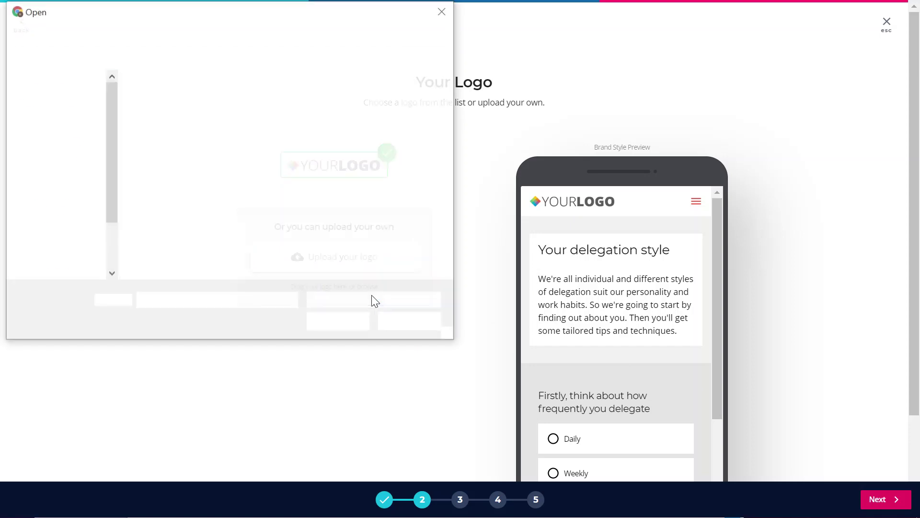
{"action": "left_click", "coordinate": [160, 91]}
{"action": "left_click", "coordinate": [339, 322]}
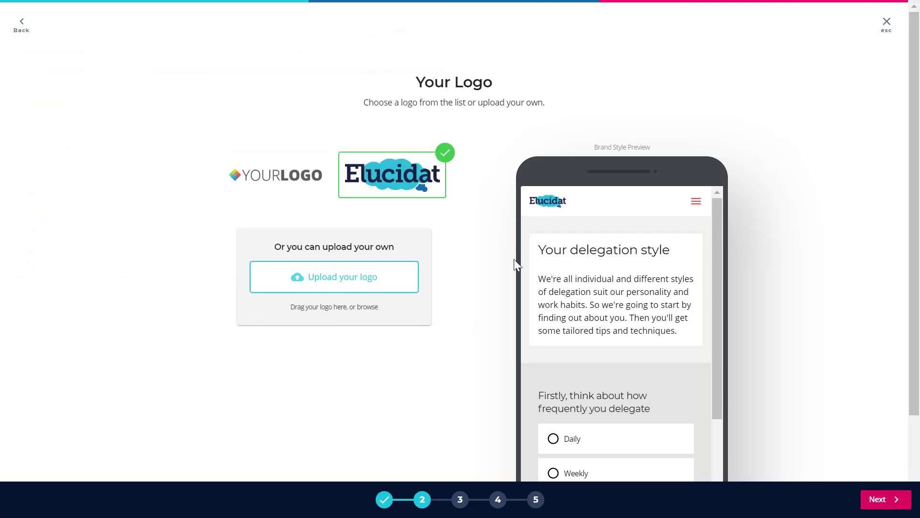
{"action": "left_click", "coordinate": [884, 500]}
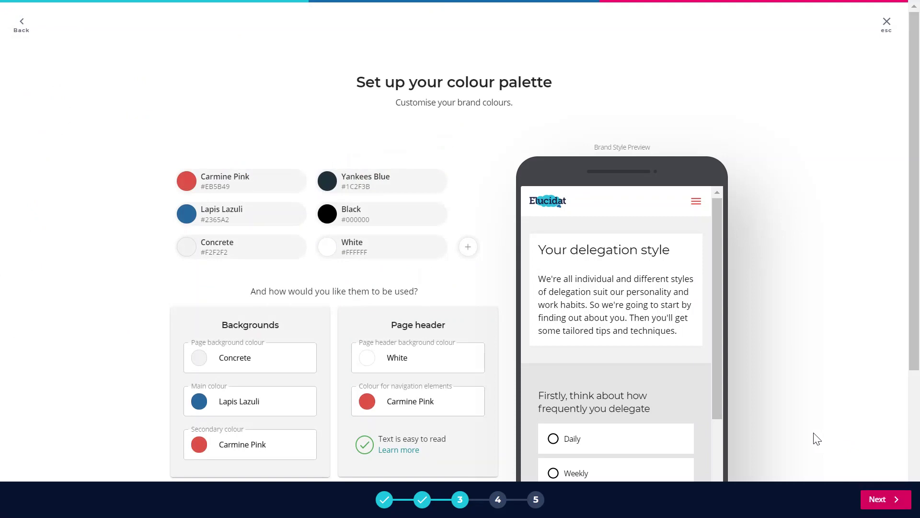
Step: Change the palette colours to Radical Red (ff206e) and RYB Orange (f89406)
{"action": "left_click", "coordinate": [219, 193]}
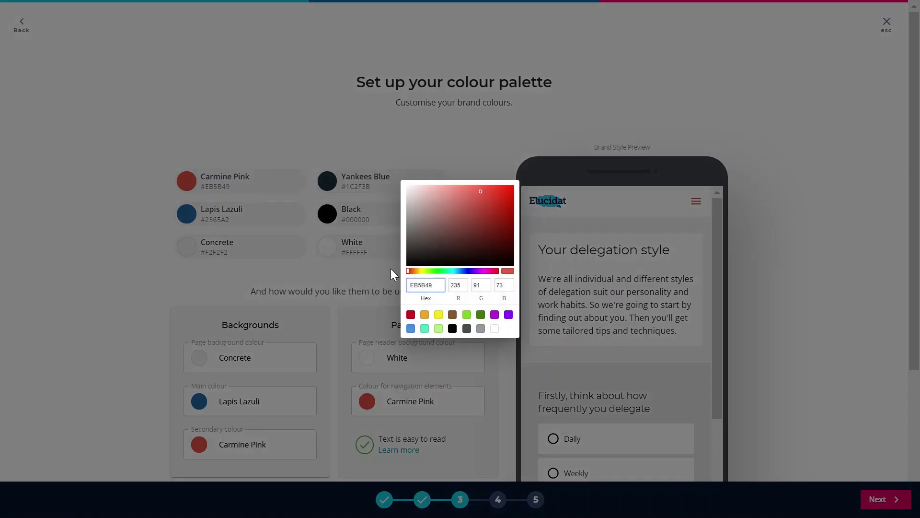
{"action": "double_click", "coordinate": [425, 283]}
{"action": "type", "text": "ff20"}
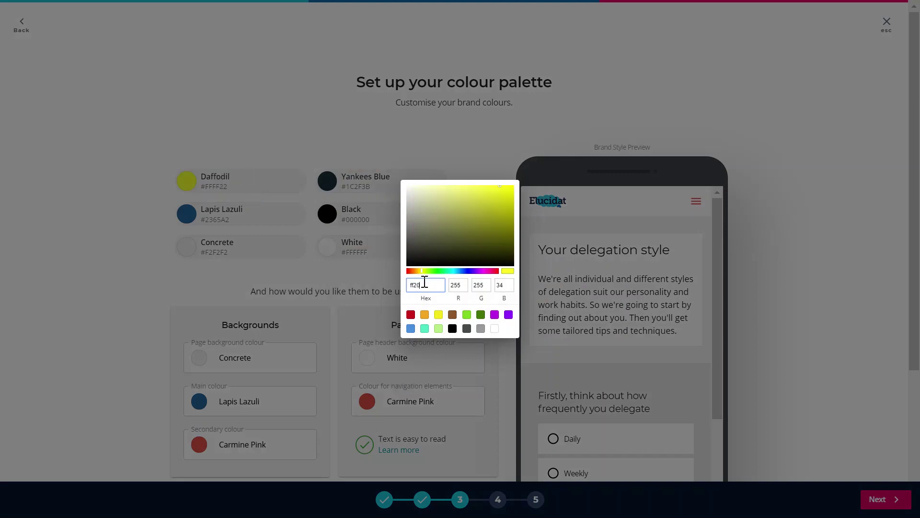
{"action": "type", "text": "6e"}
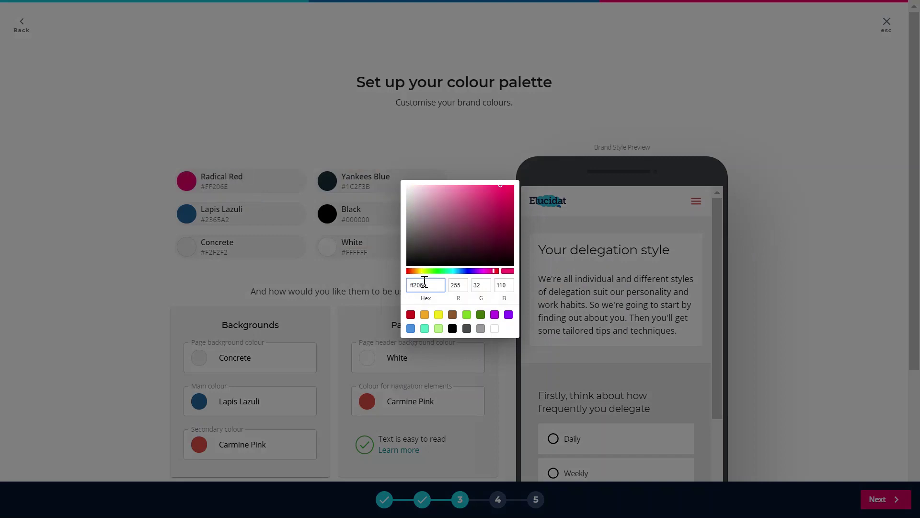
{"action": "left_click", "coordinate": [303, 266]}
{"action": "left_click", "coordinate": [236, 222]}
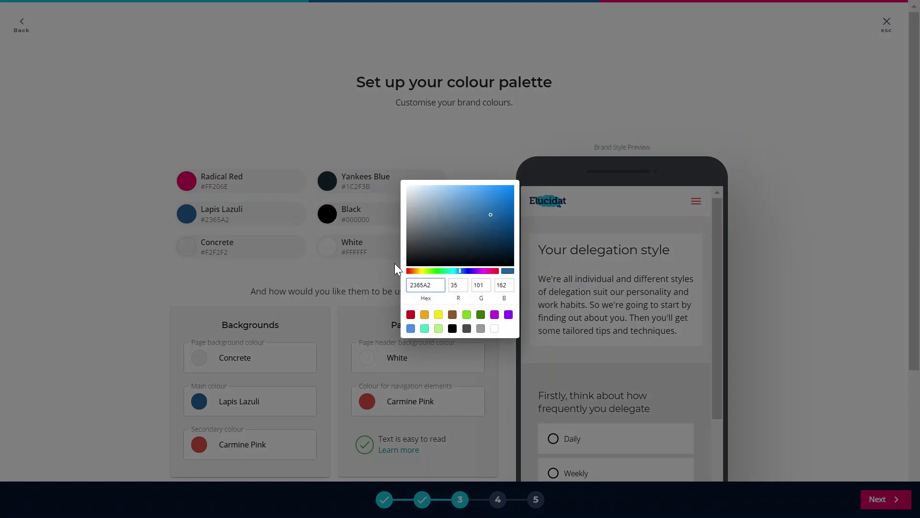
{"action": "double_click", "coordinate": [421, 285]}
{"action": "type", "text": "f89"}
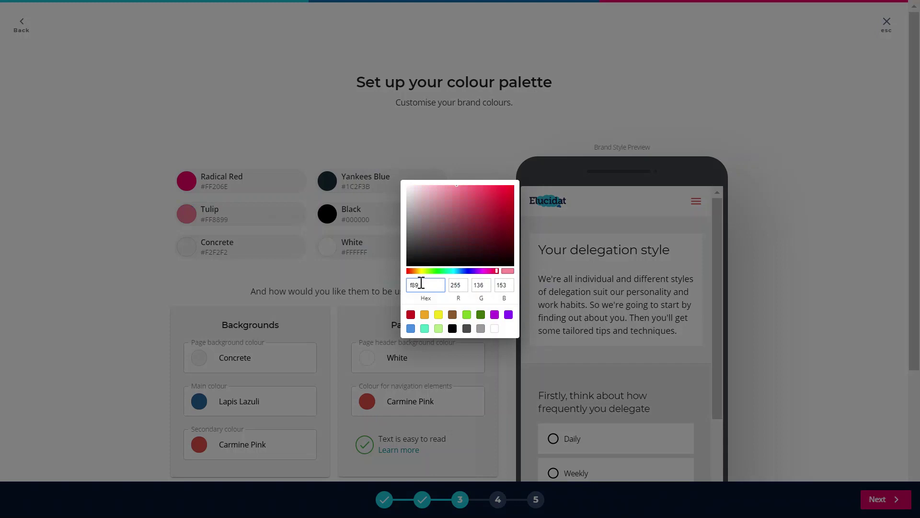
{"action": "type", "text": "406"}
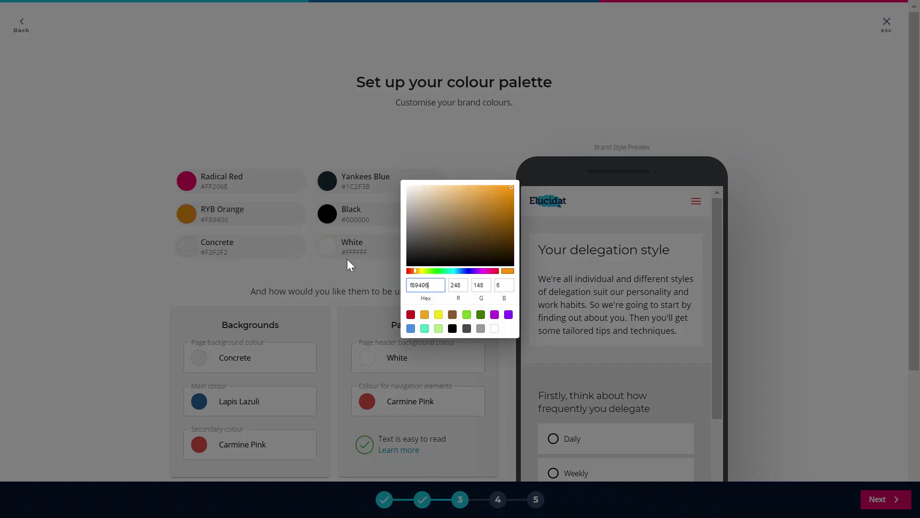
{"action": "left_click", "coordinate": [274, 277]}
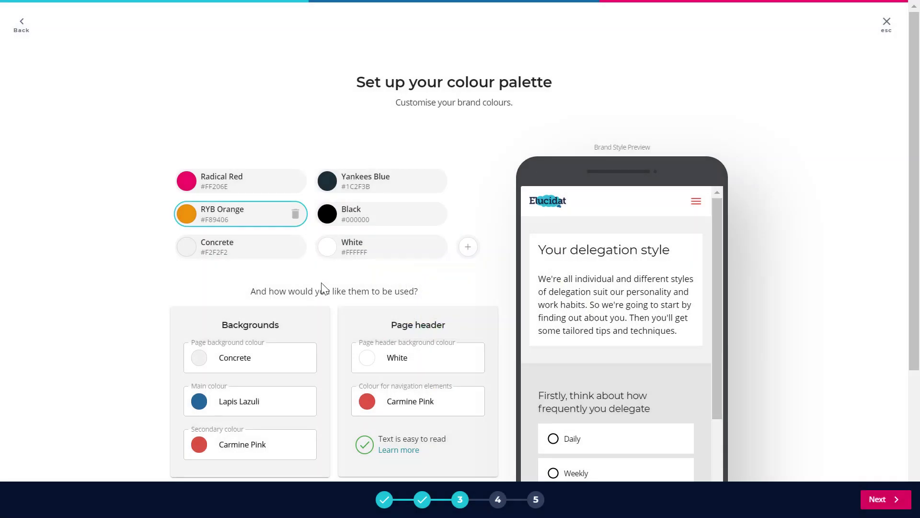
Step: Assign Radical Red to main colour and header, RYB Orange to secondary, Concrete to navigation
{"action": "left_click", "coordinate": [253, 405]}
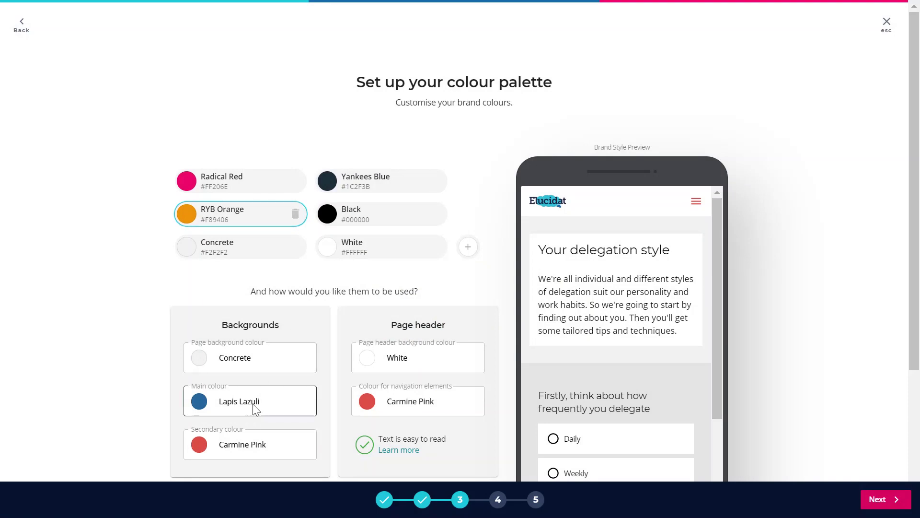
{"action": "left_click", "coordinate": [402, 251]}
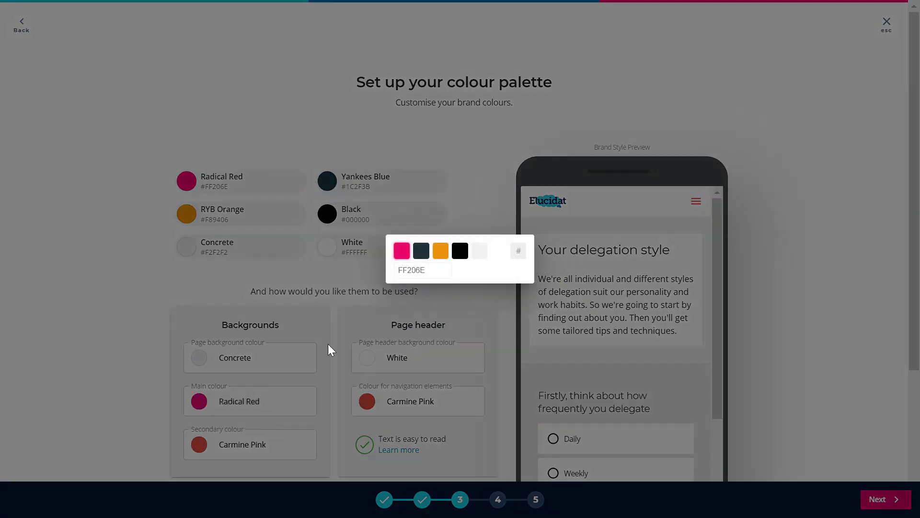
{"action": "left_click", "coordinate": [332, 401]}
{"action": "left_click", "coordinate": [243, 446]}
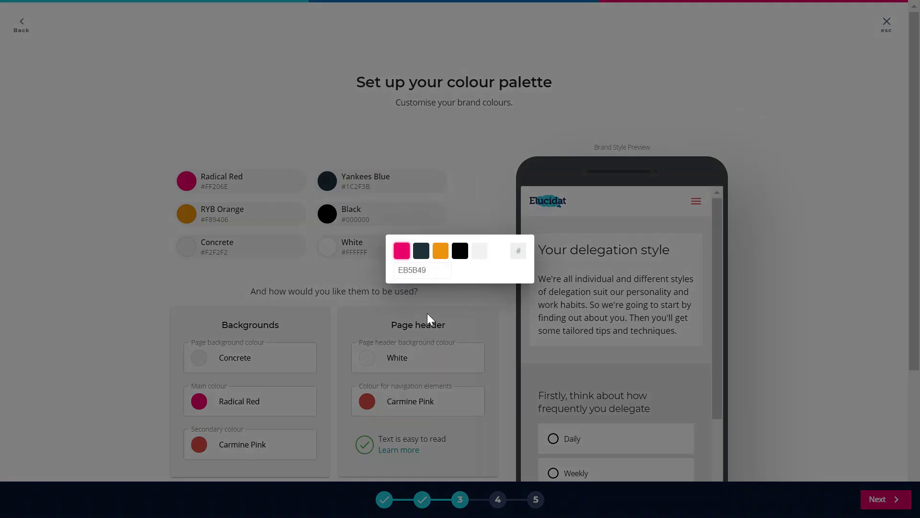
{"action": "left_click", "coordinate": [441, 259]}
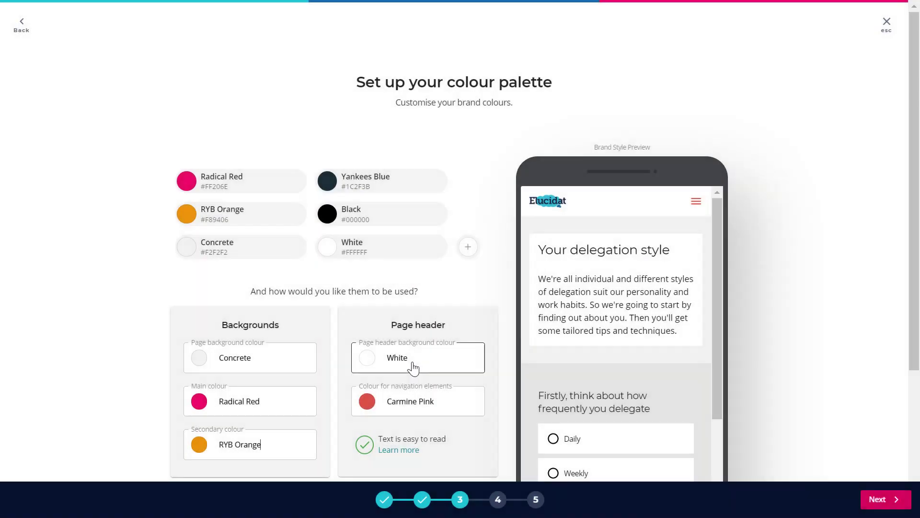
{"action": "left_click", "coordinate": [413, 363]}
{"action": "left_click", "coordinate": [401, 251]}
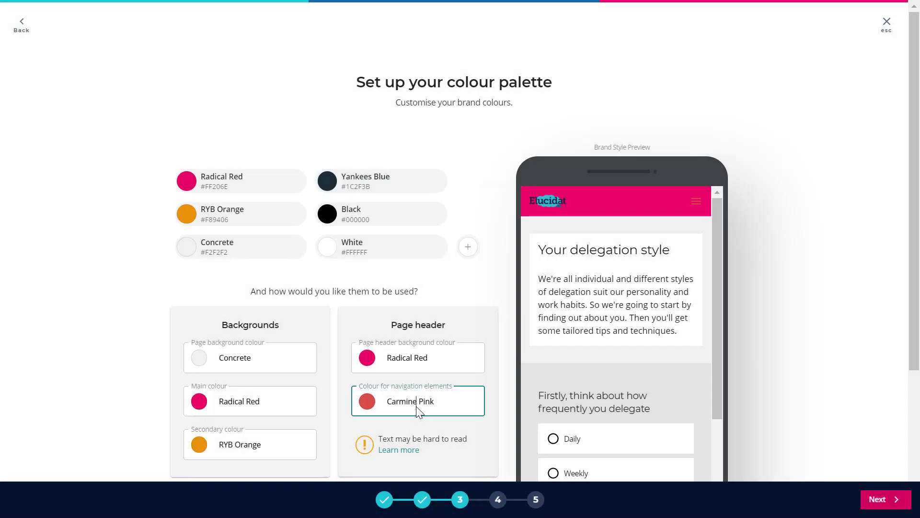
{"action": "left_click", "coordinate": [416, 406]}
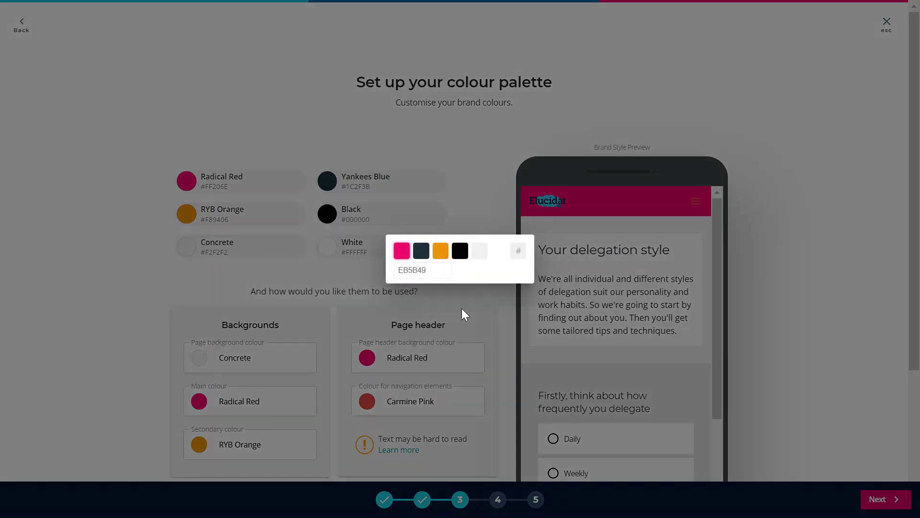
{"action": "left_click", "coordinate": [480, 252]}
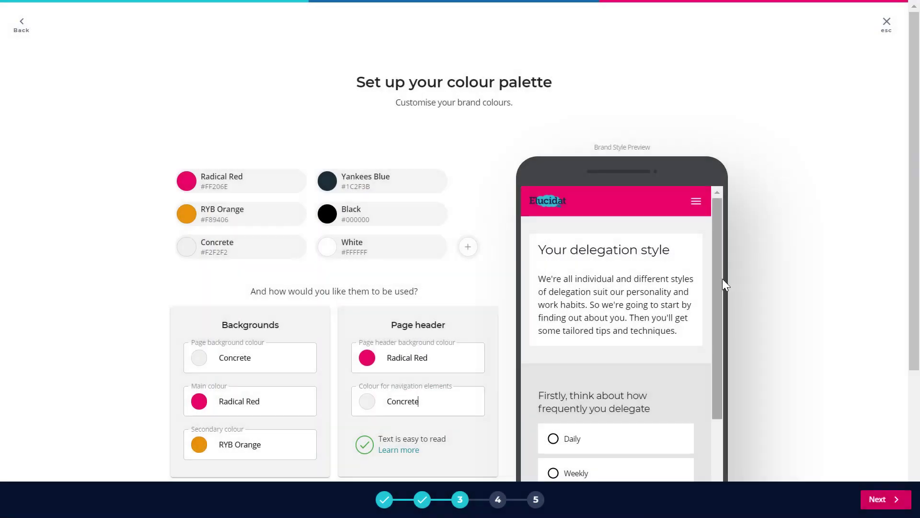
{"action": "mouse_move", "coordinate": [722, 280]}
{"action": "left_mouse_down"}
{"action": "mouse_move", "coordinate": [724, 368]}
{"action": "mouse_move", "coordinate": [724, 281]}
{"action": "left_mouse_up"}
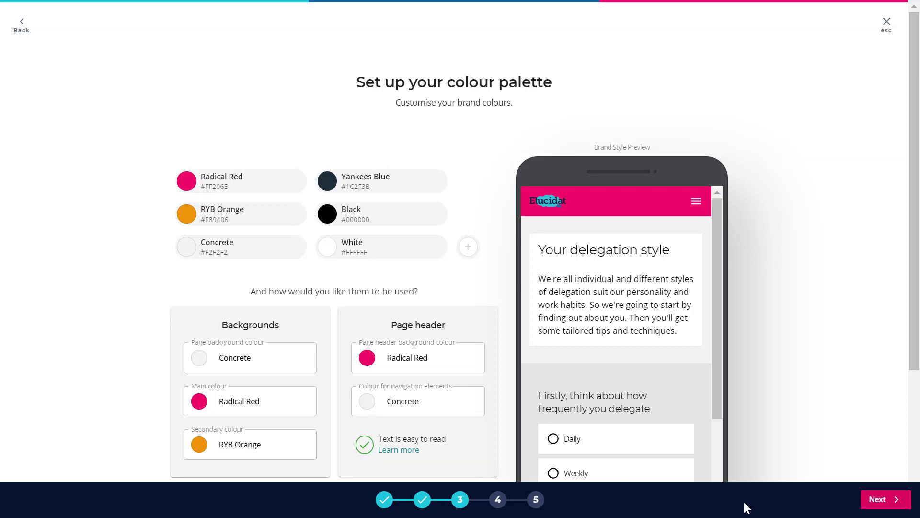
{"action": "left_click", "coordinate": [870, 503]}
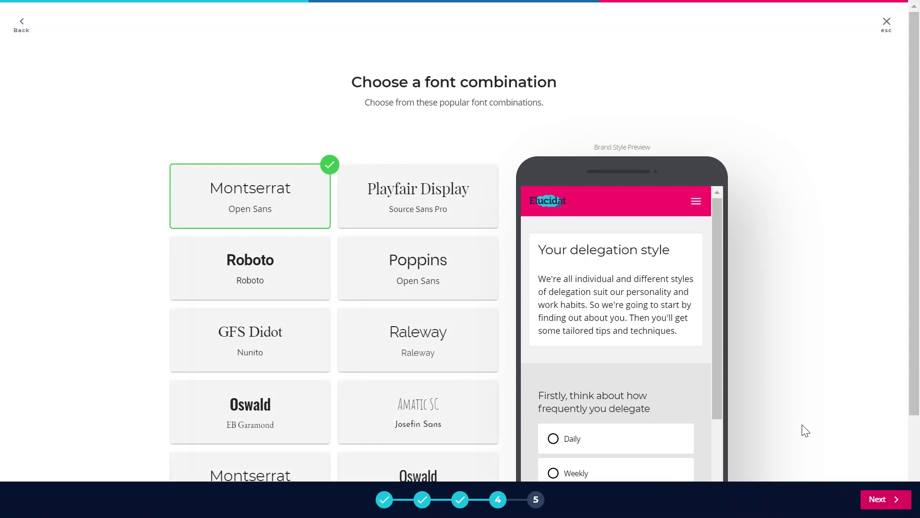
Step: Pick the Roboto / Roboto font combination, name the style 'Elucidat (NEW)' and save
{"action": "left_click", "coordinate": [261, 279]}
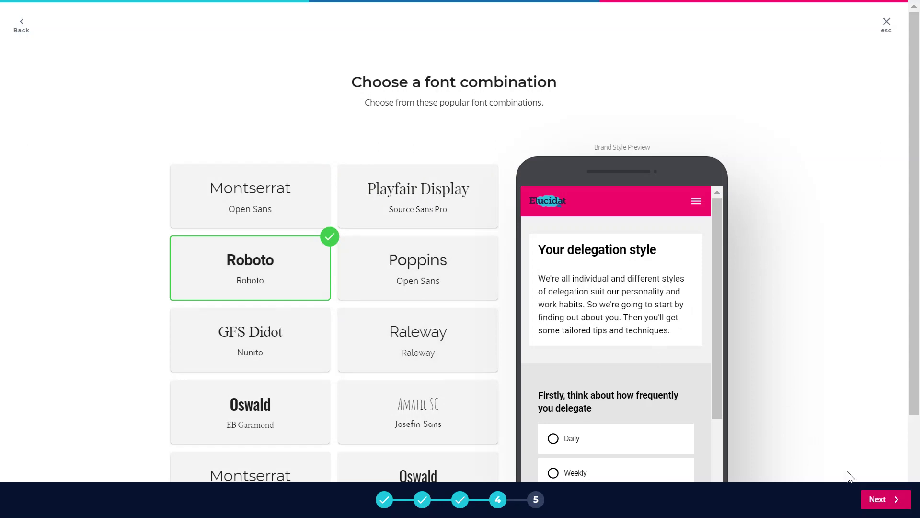
{"action": "left_click", "coordinate": [870, 499]}
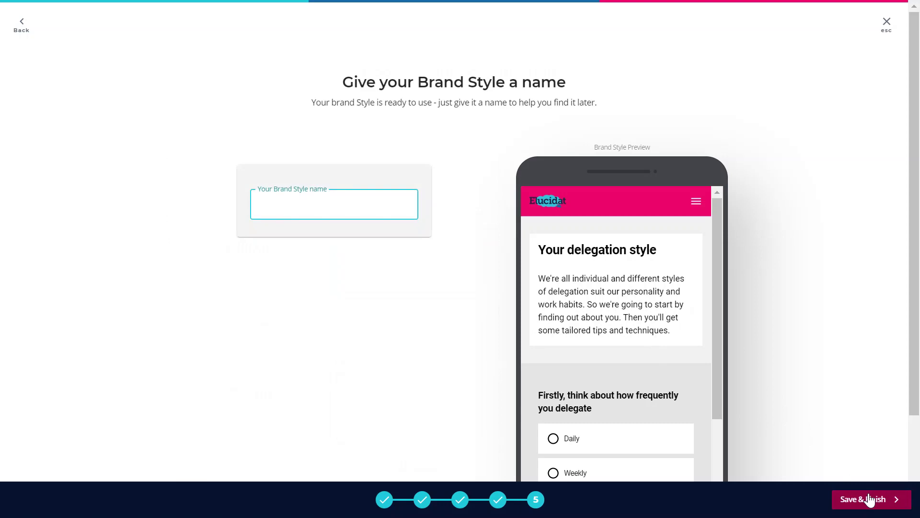
{"action": "type", "text": "Elucidat (NEW"}
{"action": "left_click", "coordinate": [870, 500]}
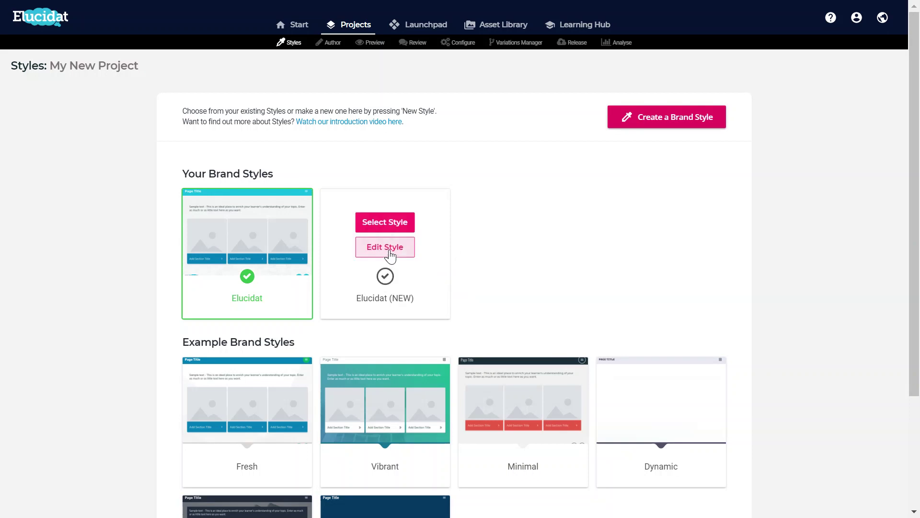
Step: Edit Elucidat (NEW), checking the Typography heading font, and reveal its advanced settings
{"action": "left_click", "coordinate": [391, 254]}
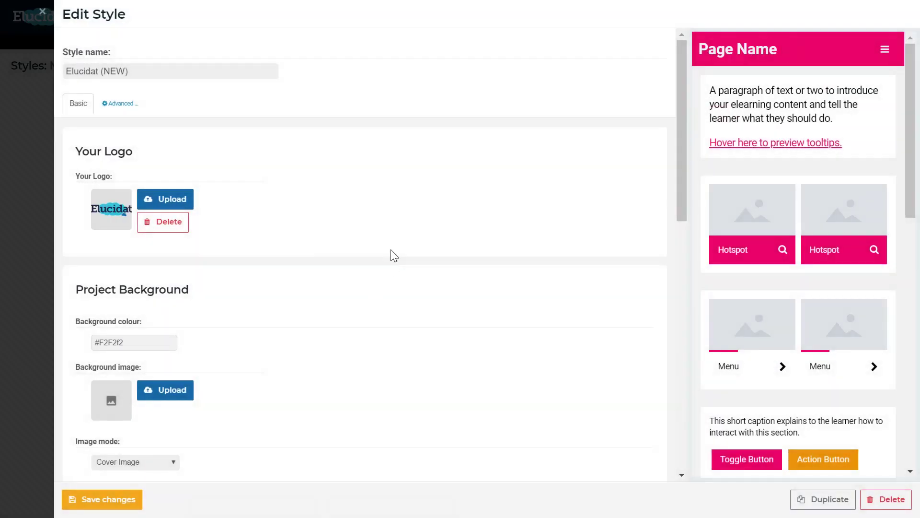
{"action": "left_click_drag", "start_coordinate": [686, 199], "coordinate": [659, 338]}
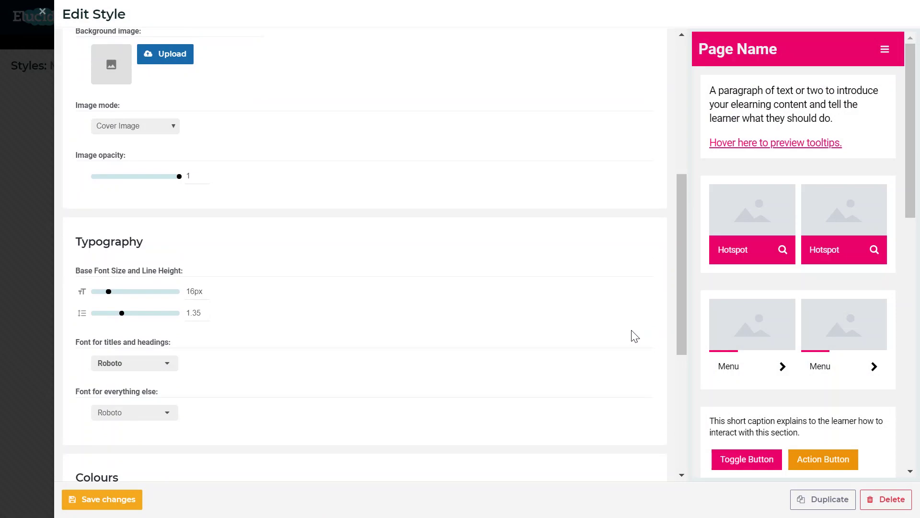
{"action": "left_click", "coordinate": [168, 365]}
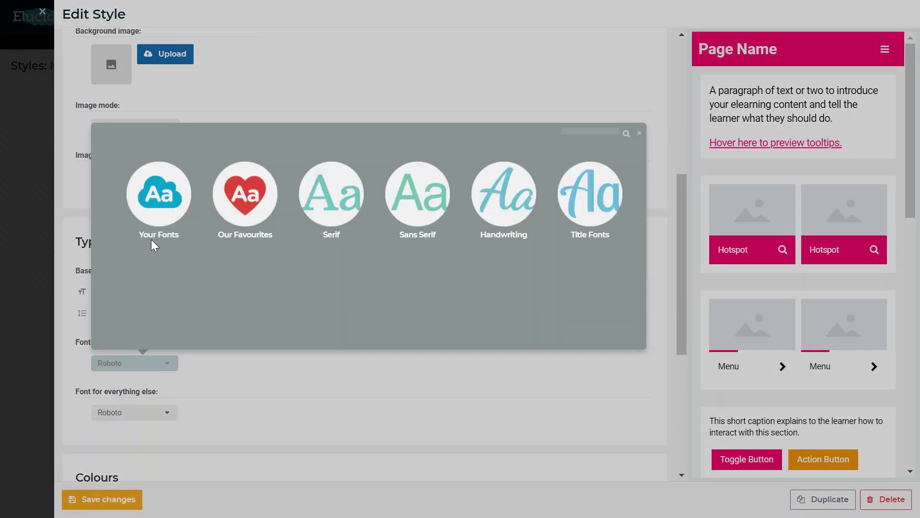
{"action": "left_click", "coordinate": [169, 231]}
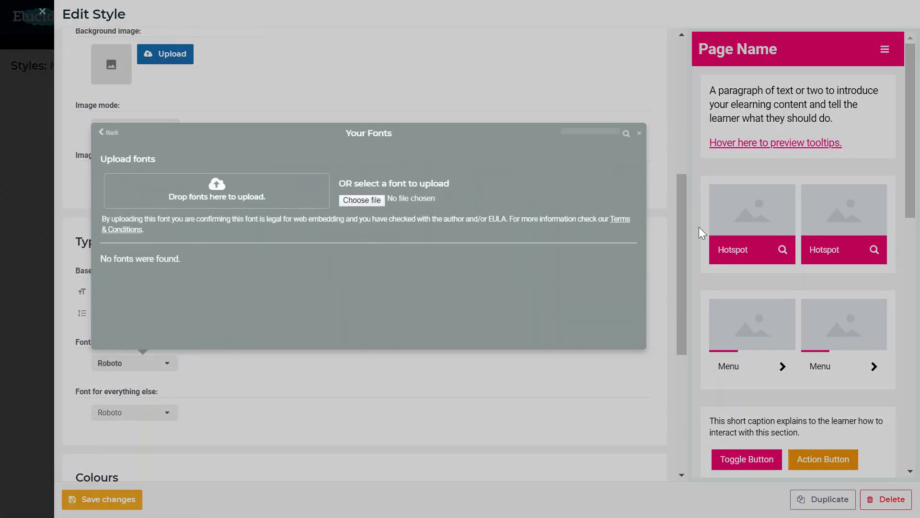
{"action": "left_click", "coordinate": [639, 134]}
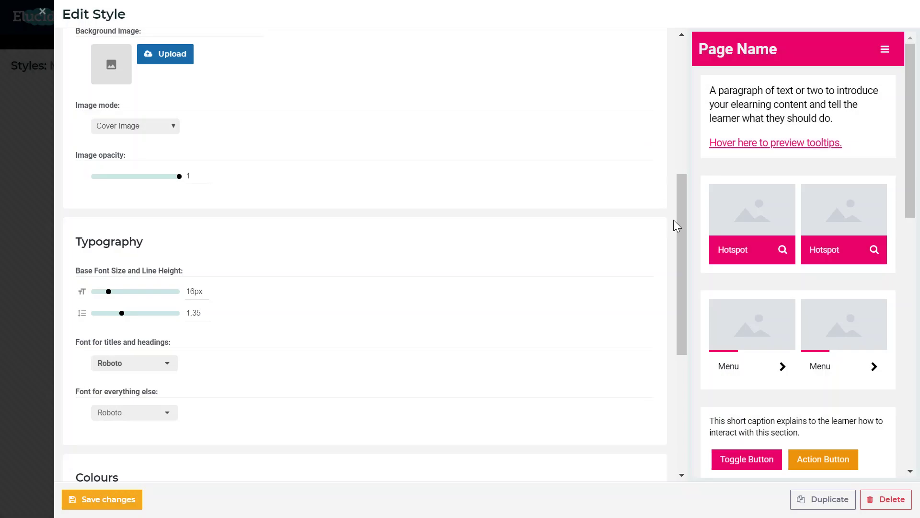
{"action": "left_click_drag", "start_coordinate": [678, 219], "coordinate": [677, 71]}
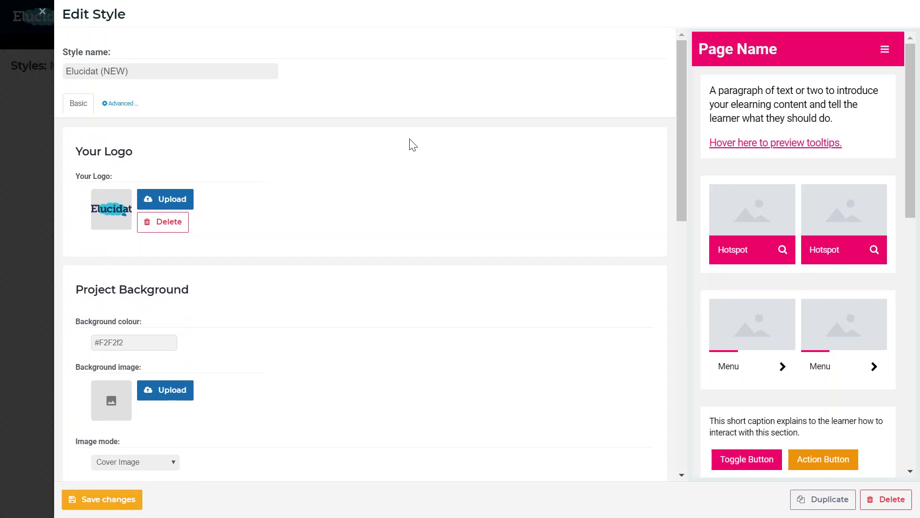
{"action": "left_click", "coordinate": [119, 105]}
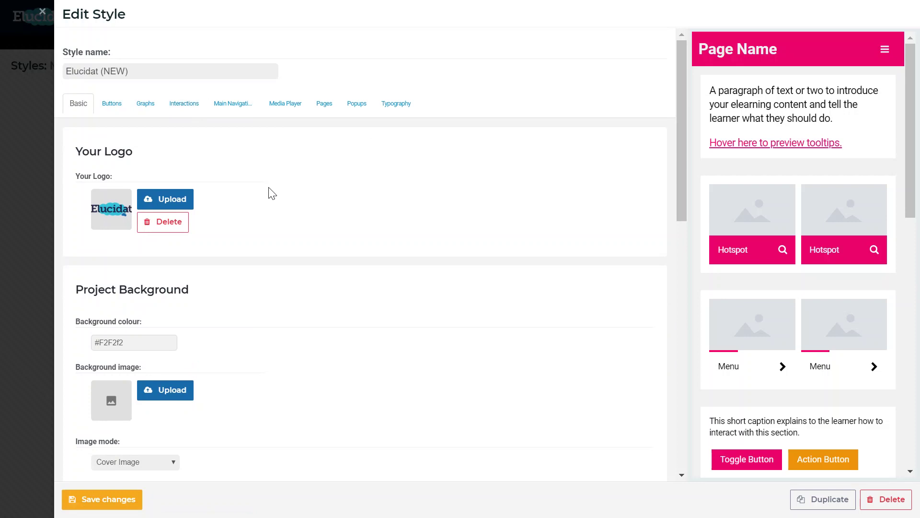
Step: In Main Navigation settings, raise the header title font size to 2.11em
{"action": "left_click", "coordinate": [237, 108]}
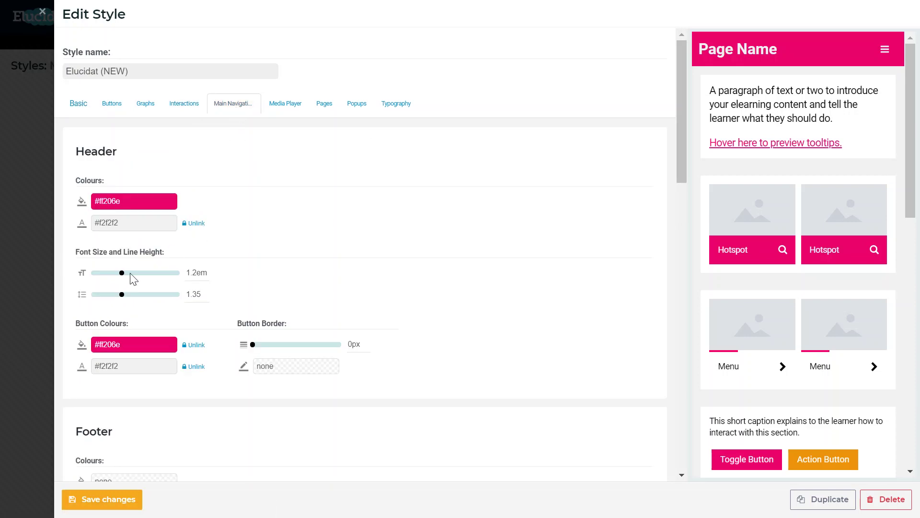
{"action": "left_click_drag", "start_coordinate": [123, 275], "coordinate": [162, 274]}
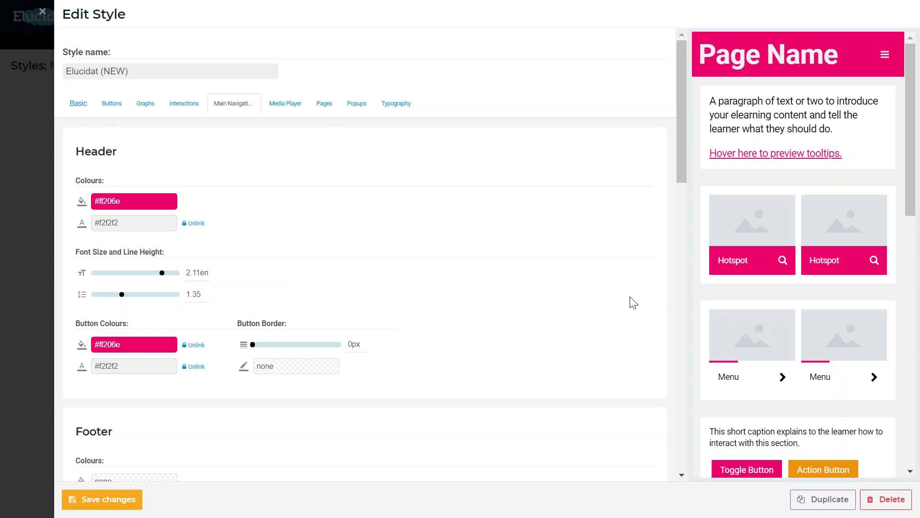
Step: Save and confirm the Elucidat (NEW) style changes, then close the editor
{"action": "left_click", "coordinate": [91, 496]}
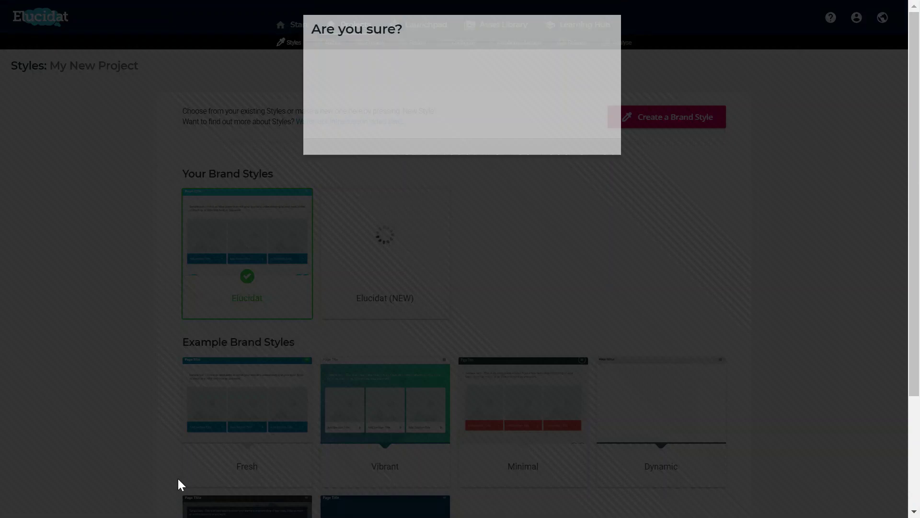
{"action": "left_click", "coordinate": [485, 192]}
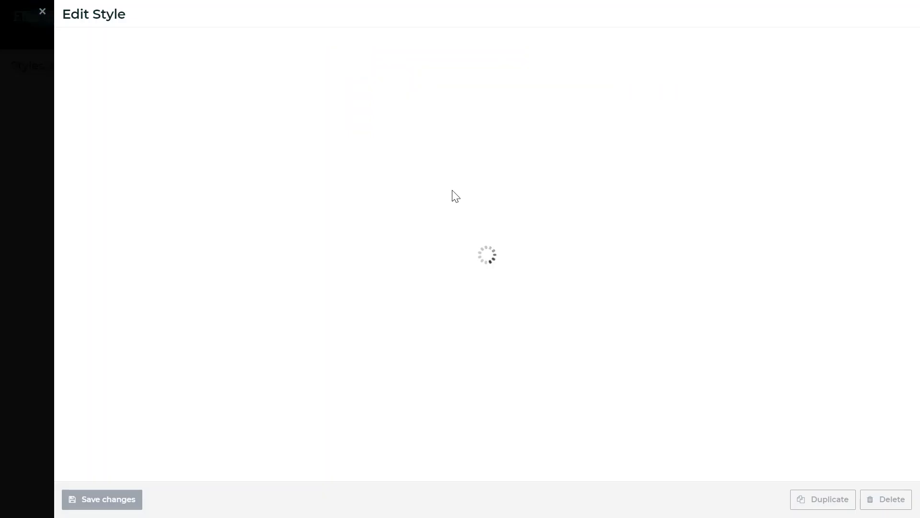
{"action": "left_click", "coordinate": [42, 10]}
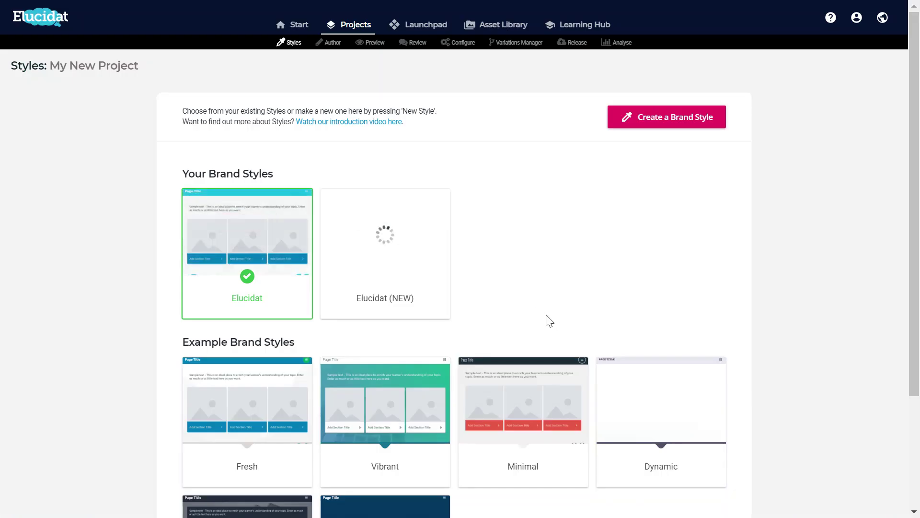
Step: Apply Elucidat (NEW) as the project's brand style and open the Author view
{"action": "mouse_move", "coordinate": [417, 263]}
{"action": "left_click", "coordinate": [397, 233]}
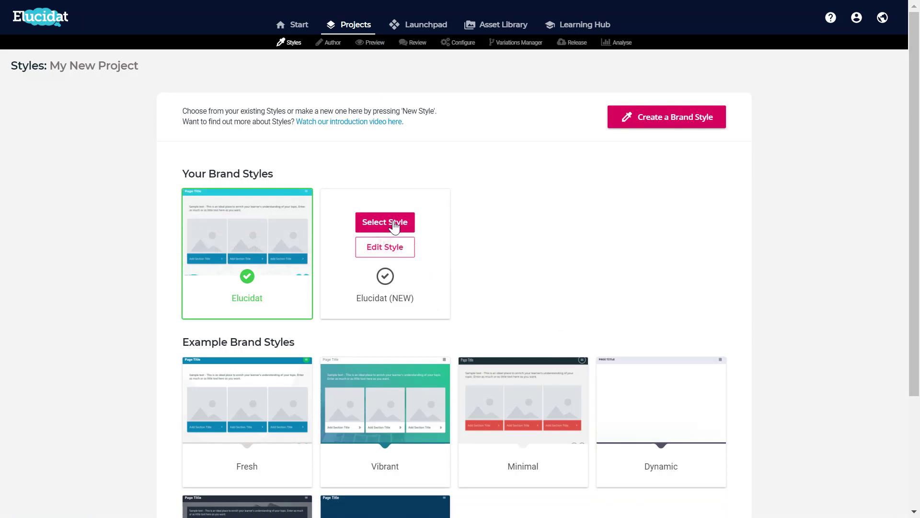
{"action": "left_click", "coordinate": [380, 178]}
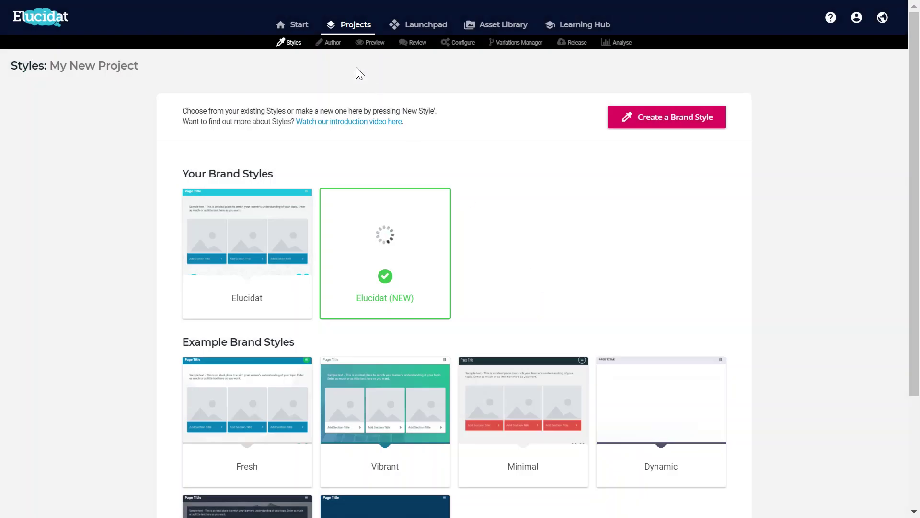
{"action": "left_click", "coordinate": [329, 43]}
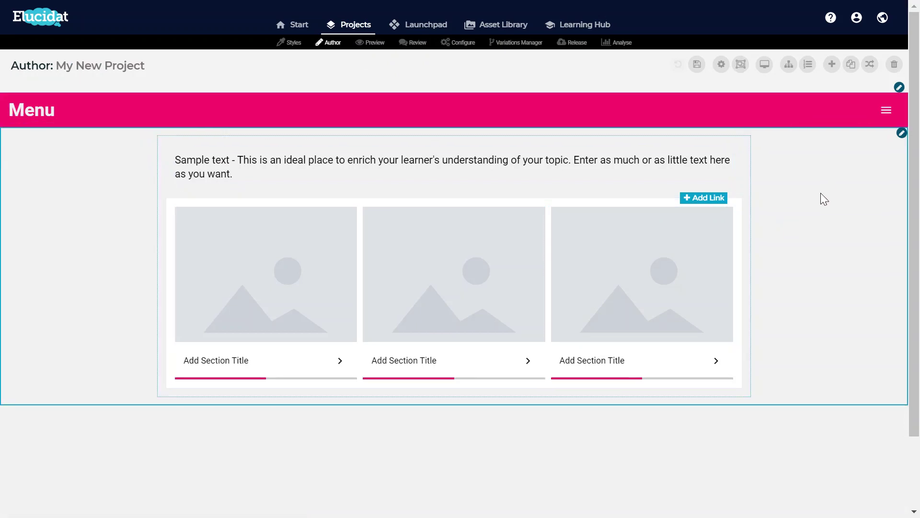
Step: Jump to page 2: Top tips, then page 3: Question, via Skip to page
{"action": "left_click", "coordinate": [808, 65]}
{"action": "left_click", "coordinate": [783, 111]}
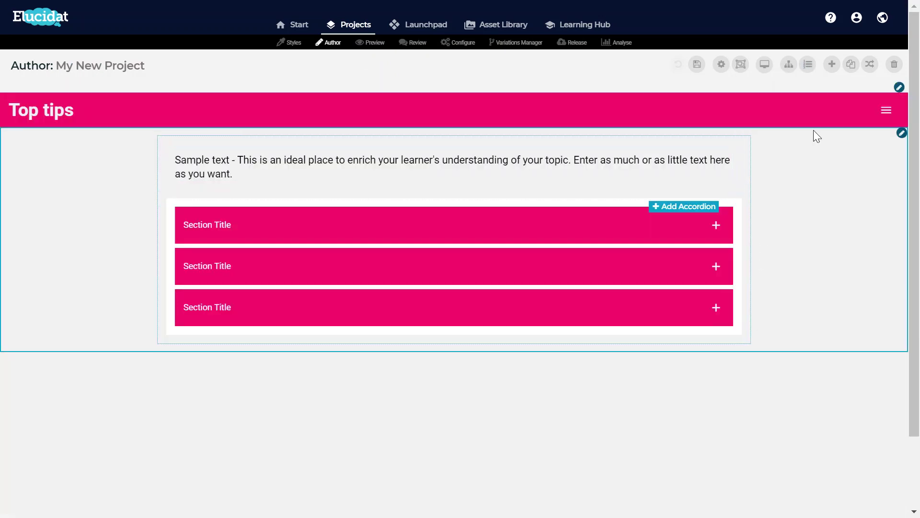
{"action": "left_click", "coordinate": [813, 71]}
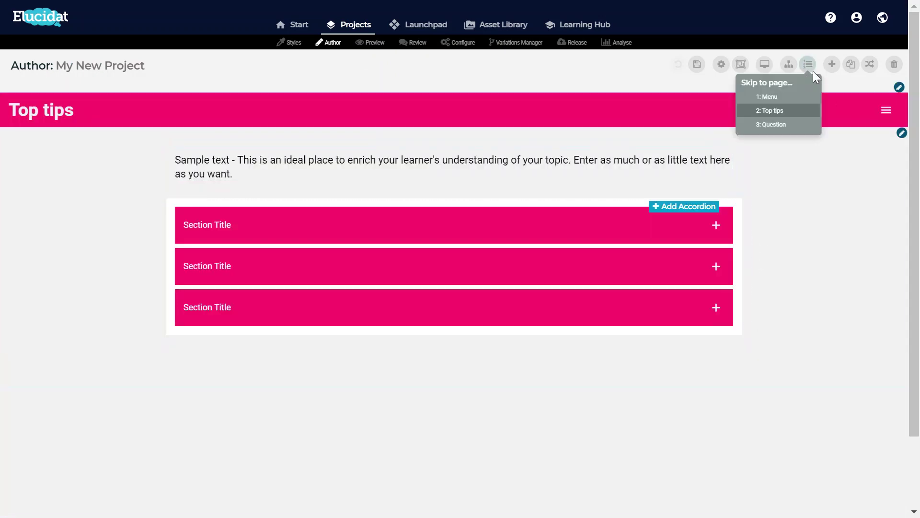
{"action": "left_click", "coordinate": [803, 126]}
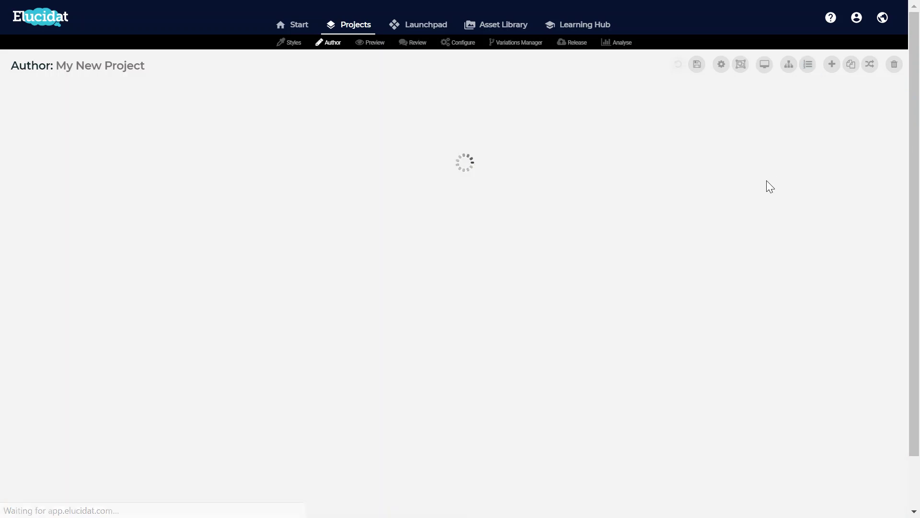